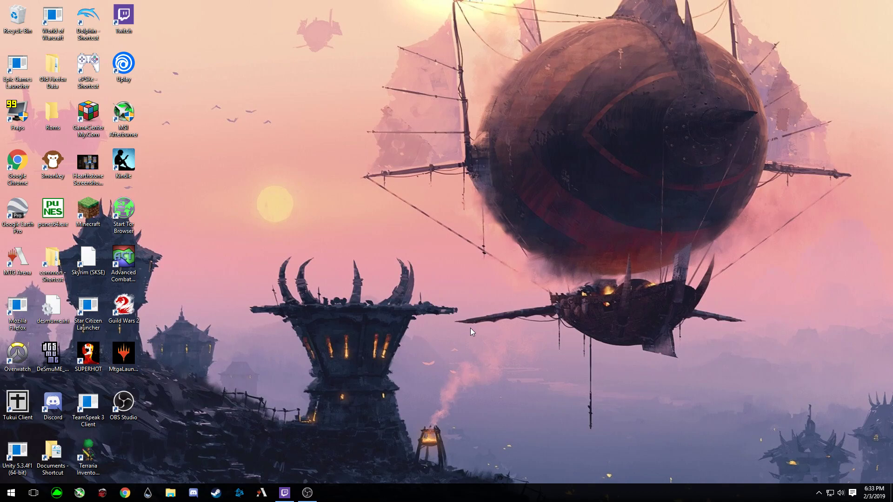
# Open Chrome and go to windscribe.com.
pyautogui.click(125, 494)
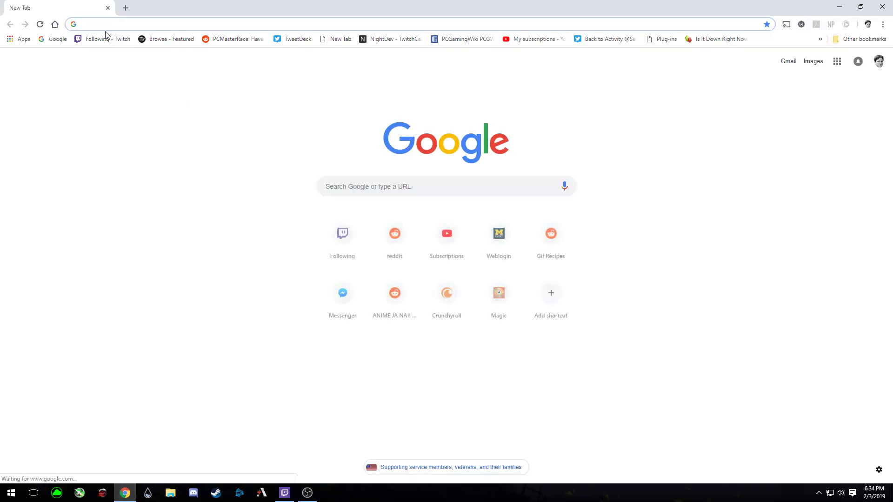
pyautogui.write('w')
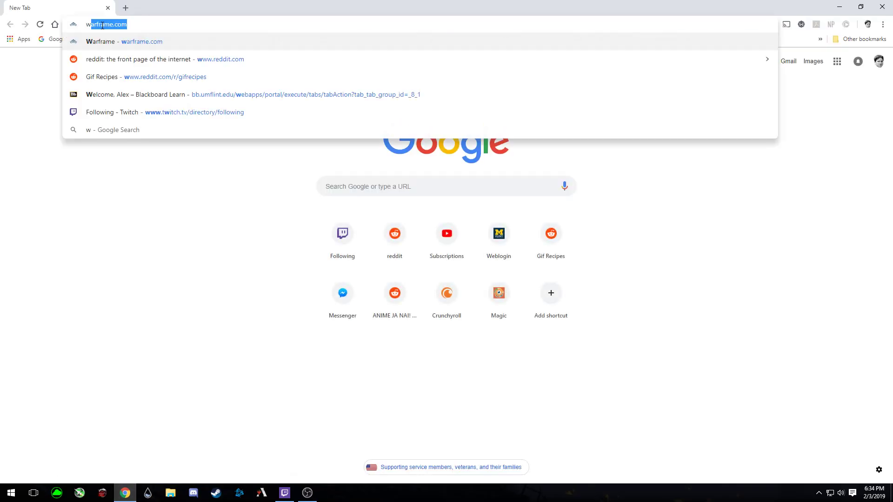
pyautogui.write('e')
pyautogui.press('BackSpace')
pyautogui.press('BackSpace')
pyautogui.write('wind')
pyautogui.press('Return')
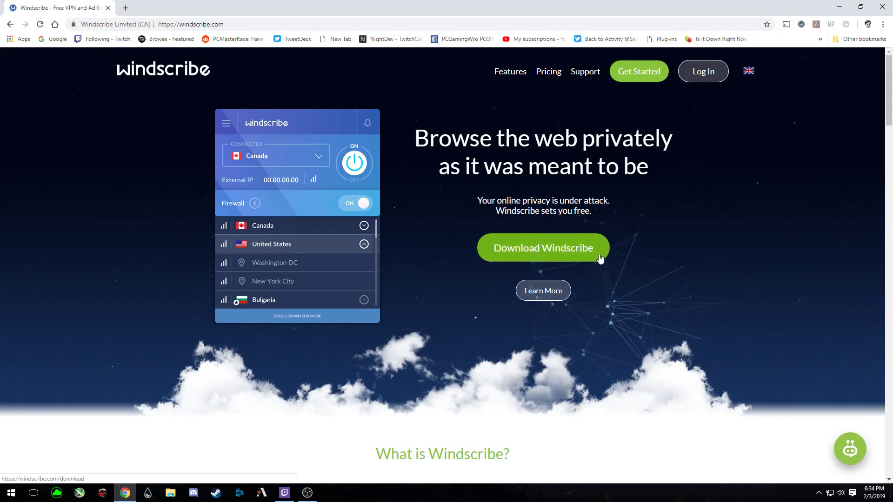
# Download the Windows installer from the Windscribe download page and save it as Windscribe (1).exe.
pyautogui.click(581, 257)
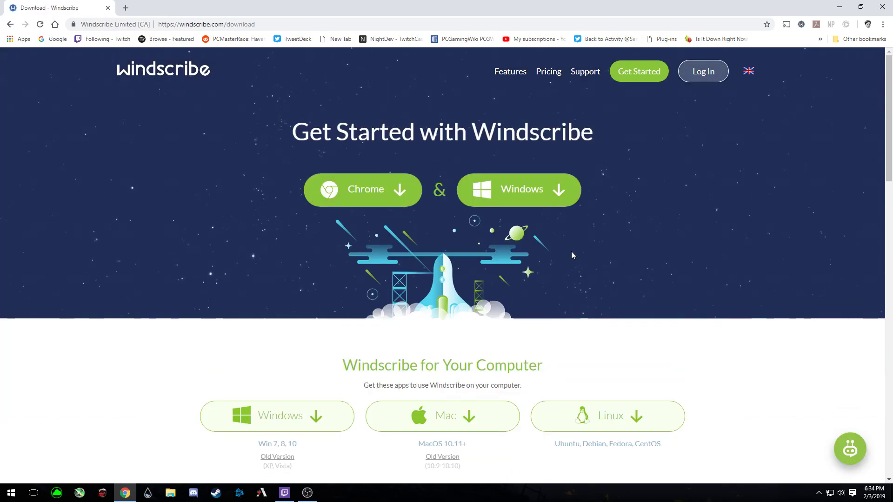
pyautogui.scroll(-1, 534, 247)
pyautogui.scroll(1, 534, 247)
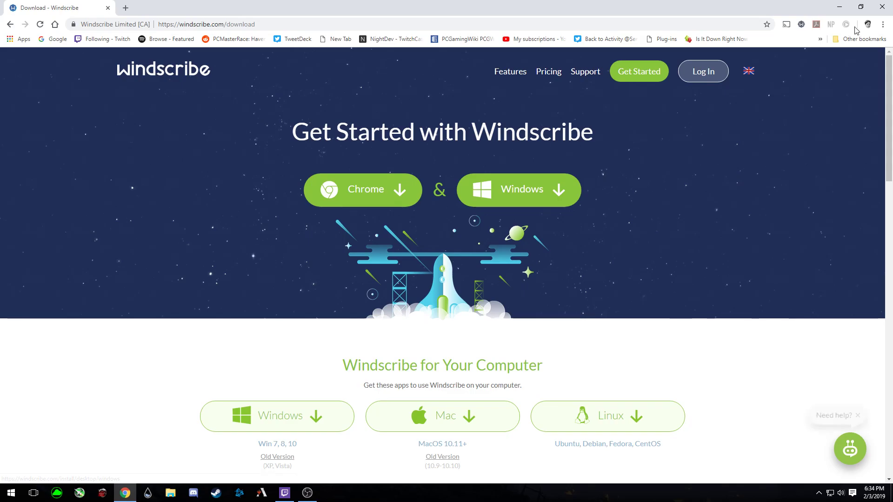
pyautogui.click(539, 204)
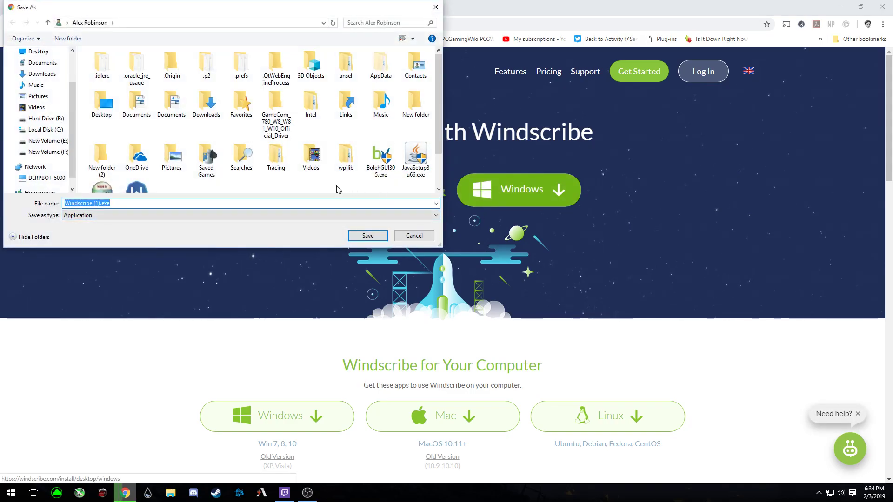
pyautogui.scroll(-1, 179, 160)
pyautogui.click(363, 237)
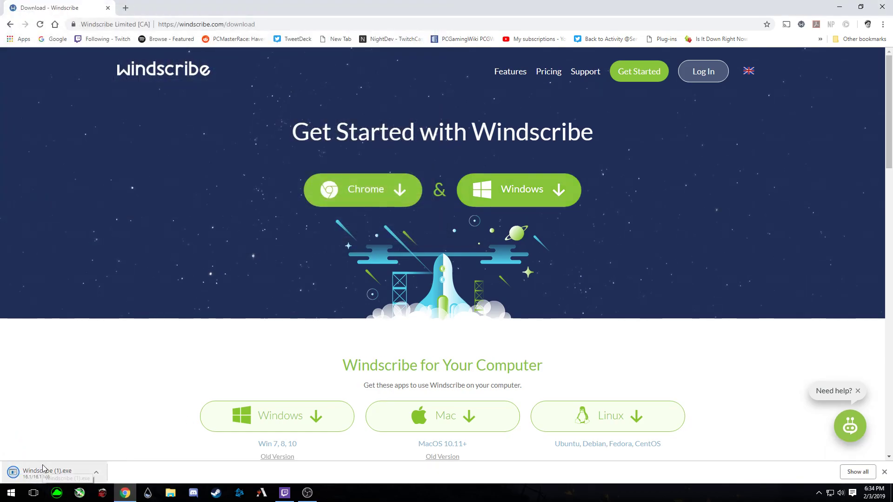
# Run Windscribe (1).exe and custom-install into C:\Program Files (x86)\Windscribe with default folder and options.
pyautogui.click(46, 473)
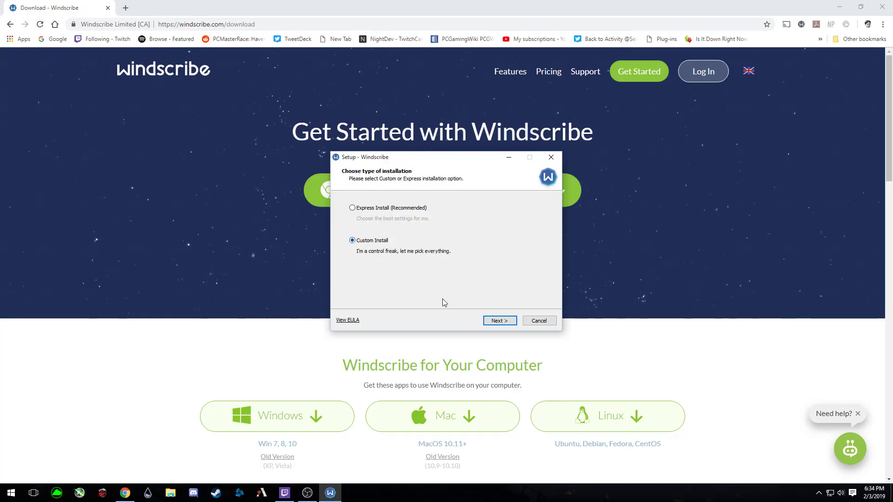
pyautogui.click(497, 321)
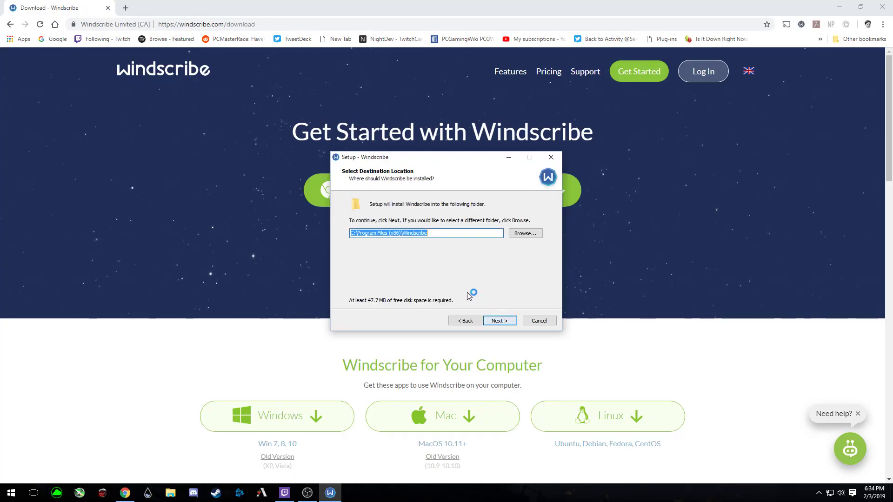
pyautogui.click(501, 321)
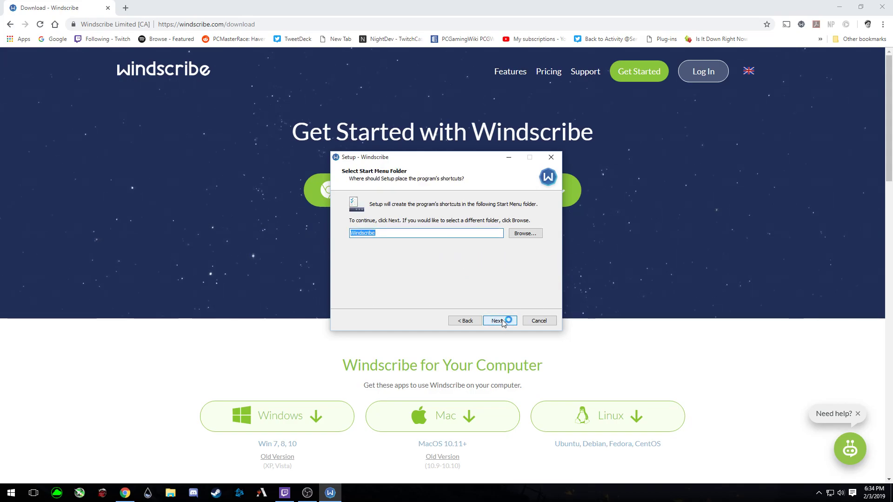
pyautogui.click(502, 323)
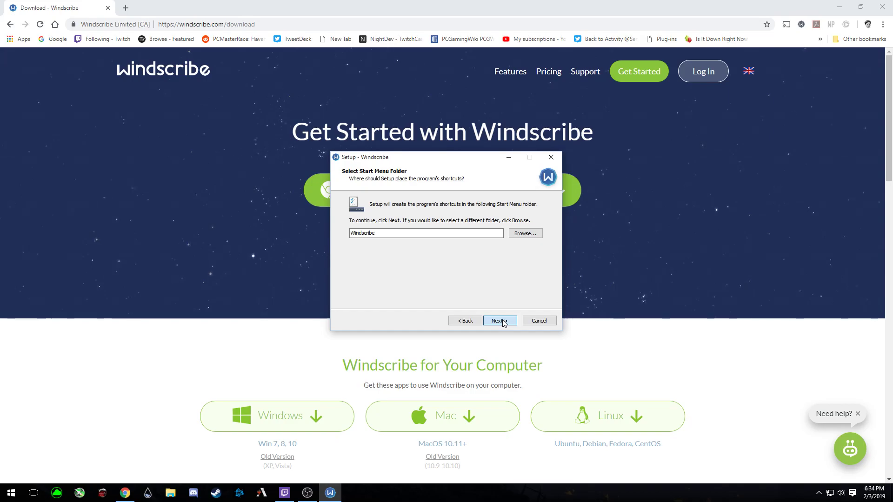
pyautogui.click(503, 321)
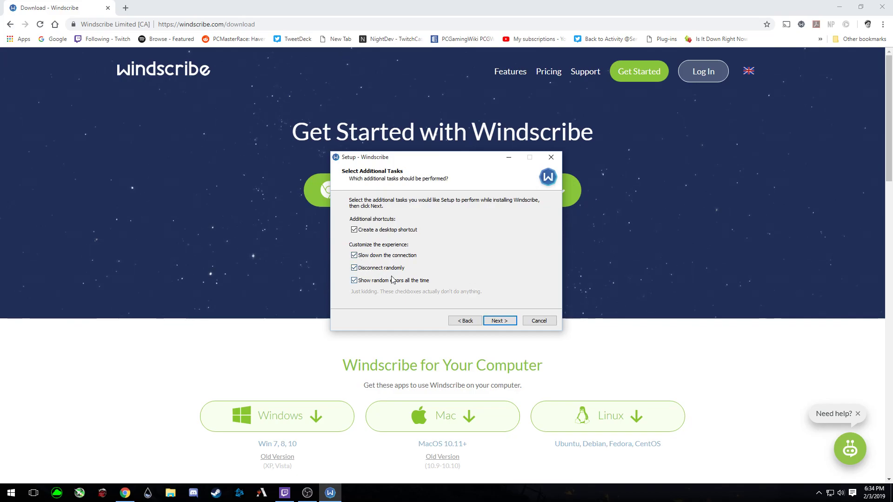
pyautogui.click(493, 325)
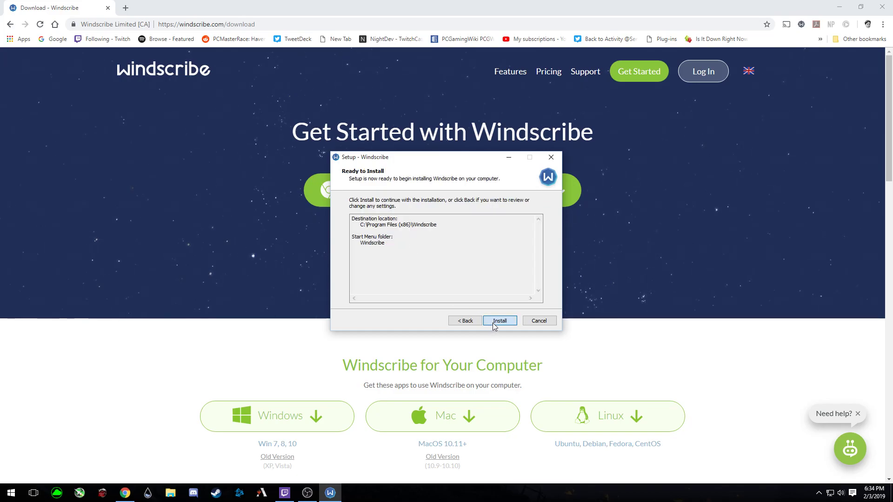
pyautogui.click(494, 324)
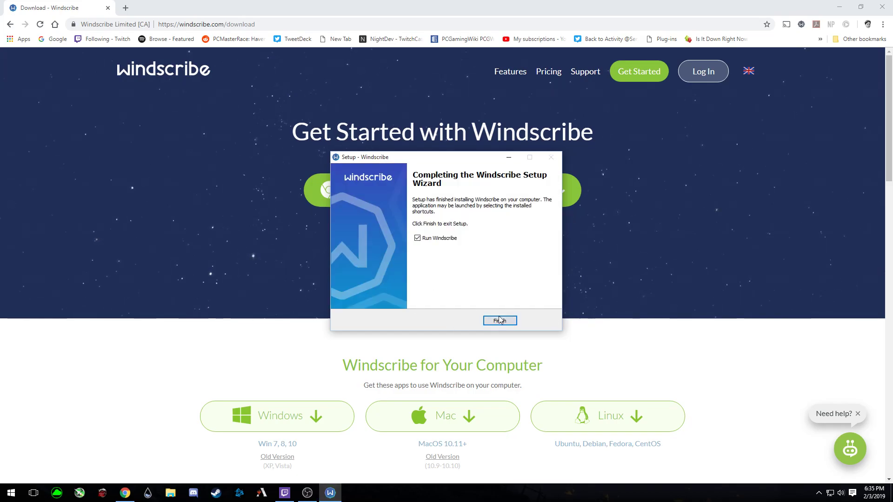
# Finish setup to launch Windscribe and open its server location list.
pyautogui.click(498, 321)
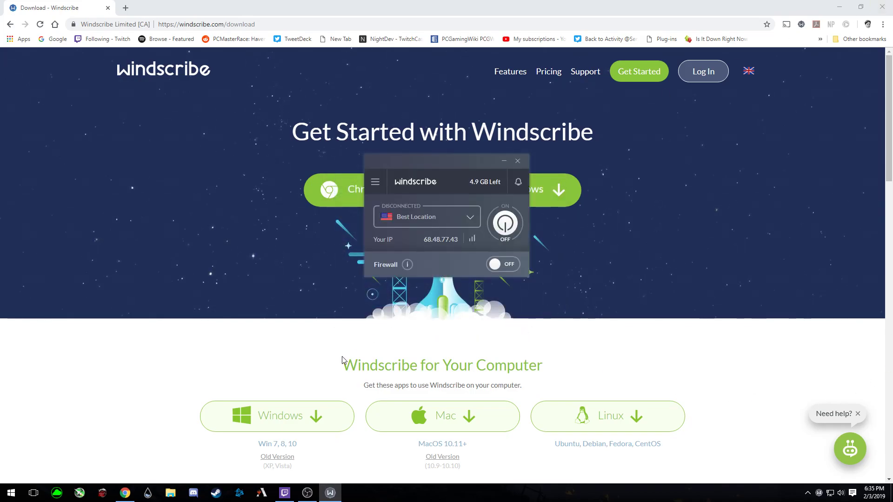
pyautogui.click(459, 222)
pyautogui.click(459, 222)
pyautogui.click(459, 219)
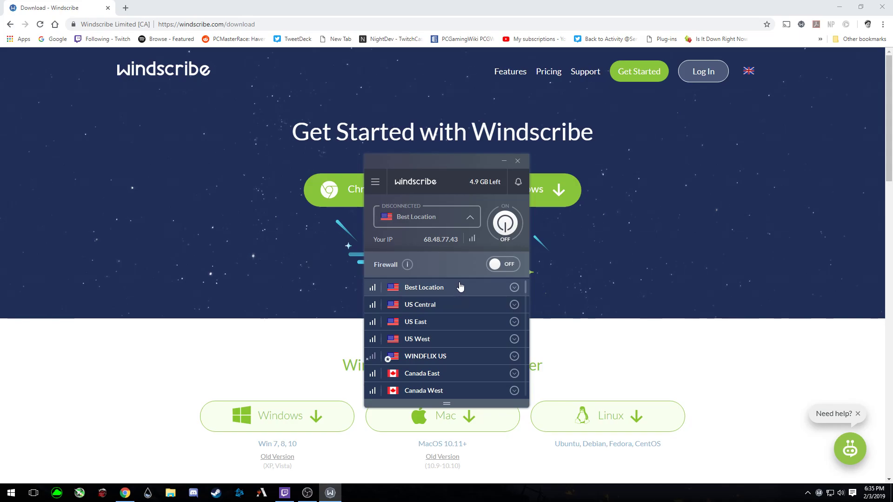
pyautogui.click(455, 223)
pyautogui.click(458, 222)
# Connect the VPN to the Hong Kong server, getting IP 27.122.14.83.
pyautogui.scroll(-6, 464, 361)
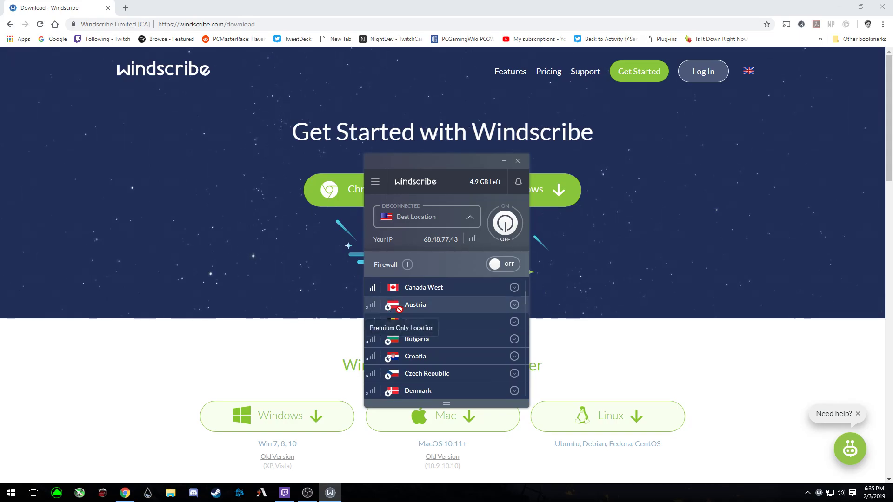
pyautogui.scroll(3, 444, 345)
pyautogui.scroll(-20, 444, 345)
pyautogui.scroll(-15, 444, 353)
pyautogui.scroll(-3, 446, 355)
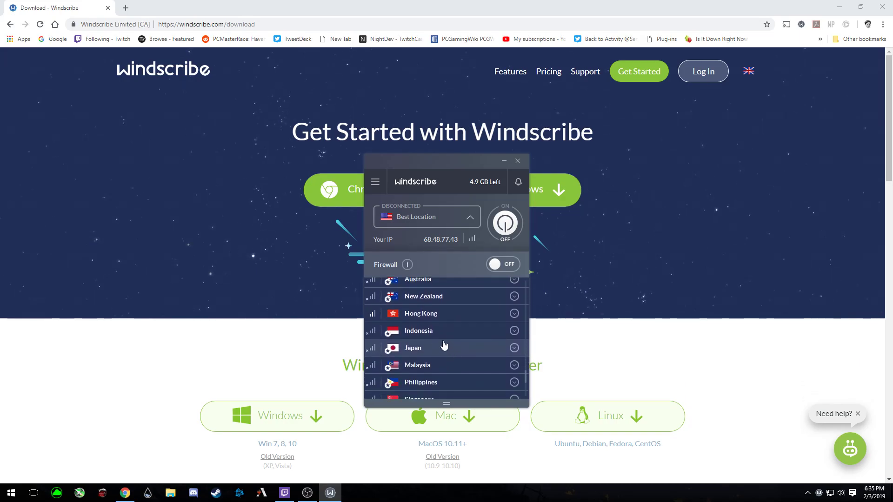
pyautogui.click(425, 307)
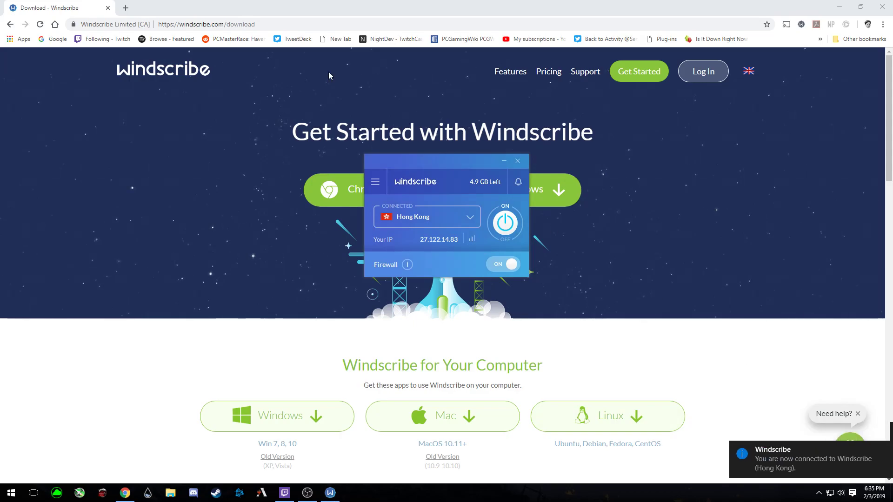
pyautogui.click(126, 8)
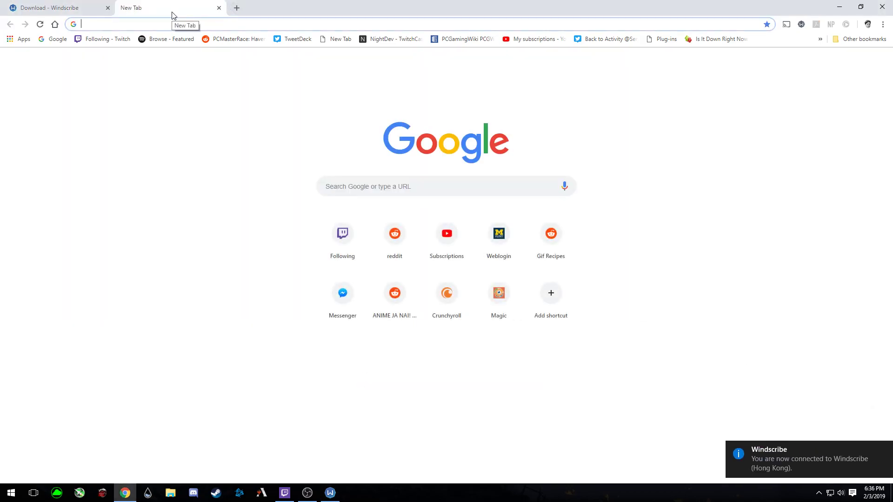
pyautogui.write('whatismyipaddress.com')
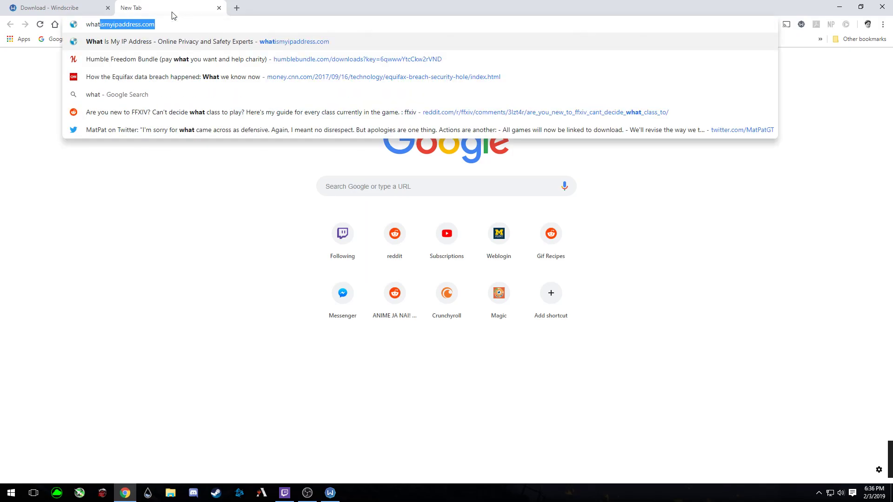
pyautogui.press('Return')
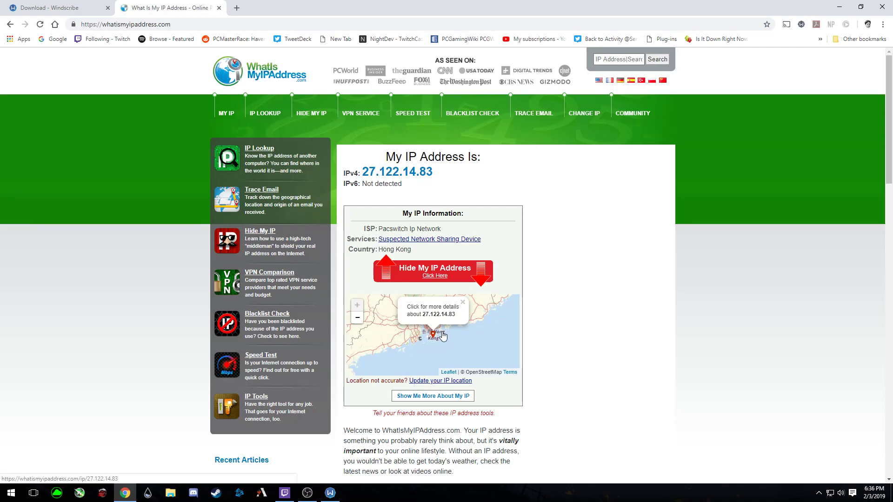
pyautogui.click(460, 309)
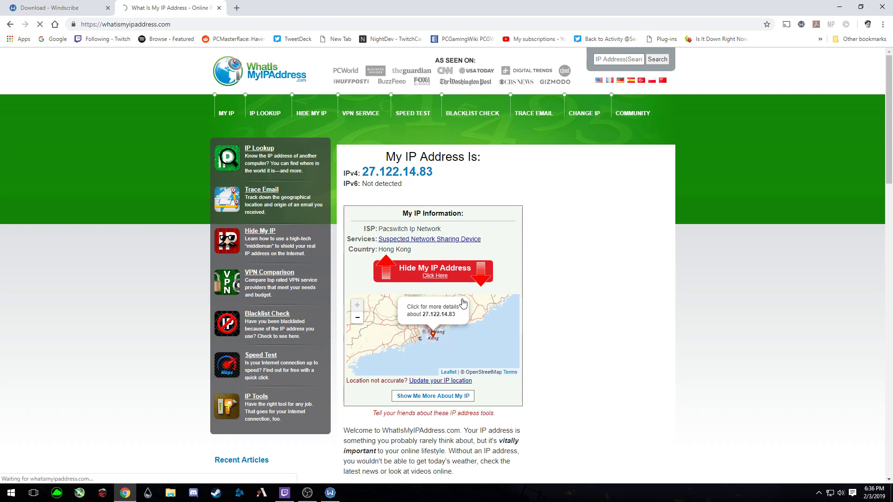
pyautogui.hotkey('alt', 'Left')
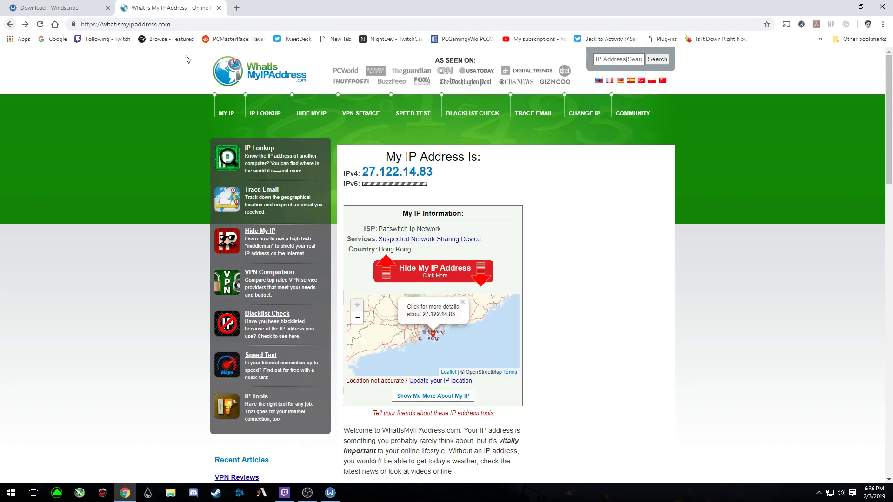
pyautogui.click(218, 7)
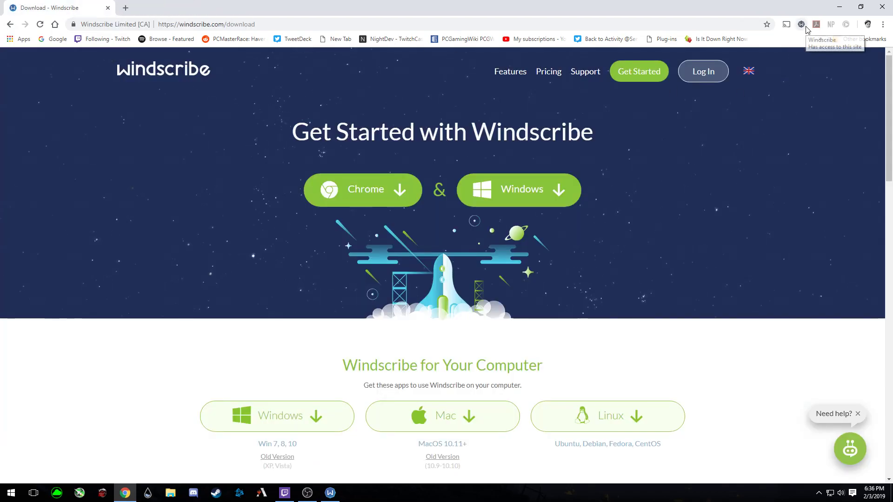
# Launch Microsoft Edge and view WhatIsMyIPAddress details for IP 27.122.14.83 in Hong Kong.
pyautogui.click(11, 493)
pyautogui.scroll(-3, 155, 414)
pyautogui.scroll(3, 230, 407)
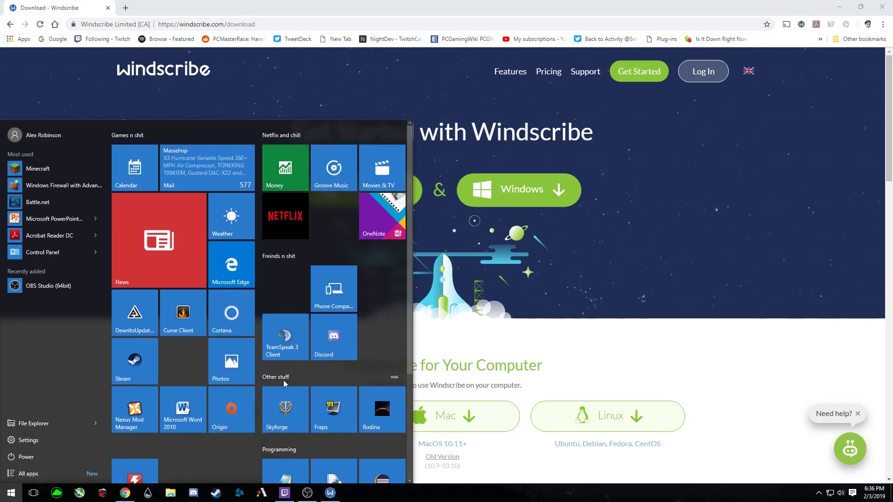
pyautogui.write('edge')
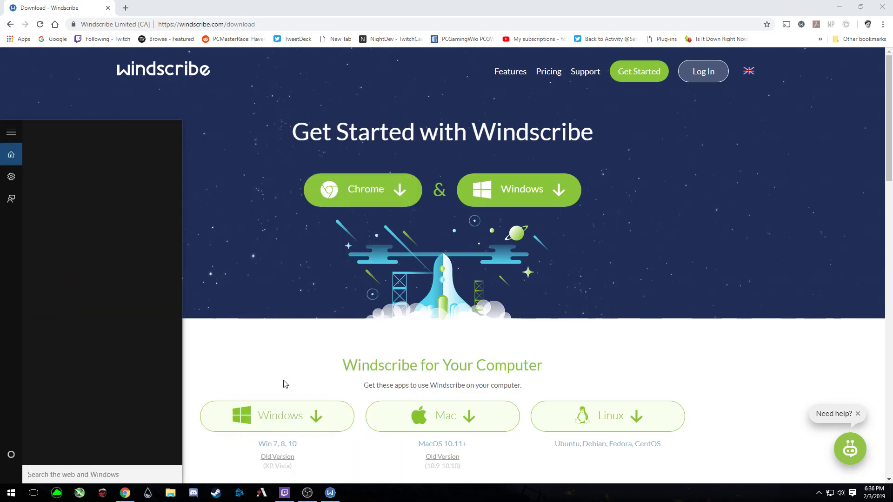
pyautogui.click(58, 172)
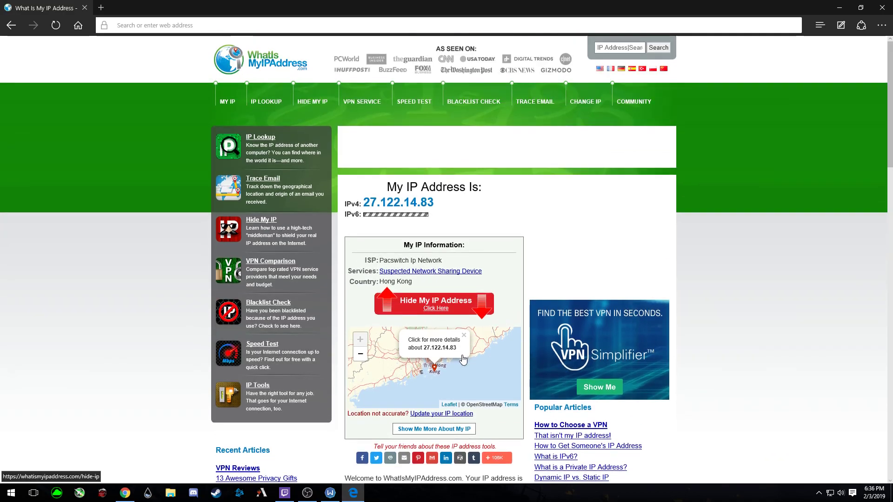
pyautogui.scroll(-1, 462, 363)
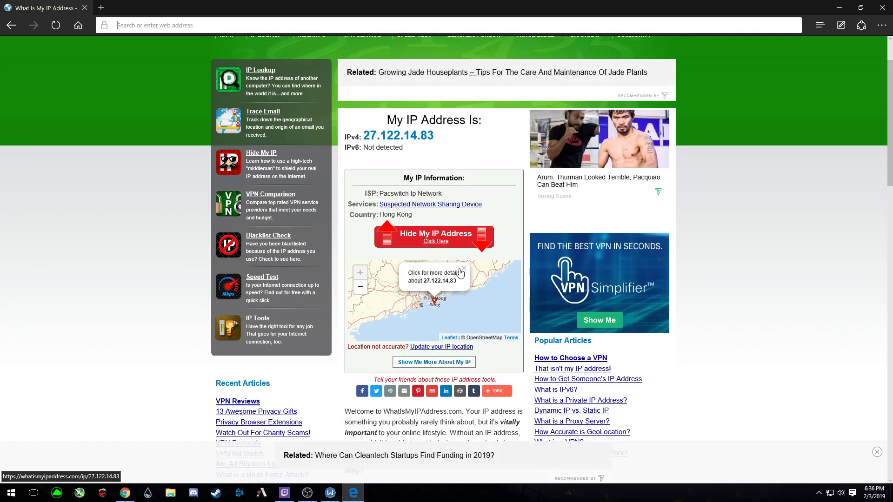
pyautogui.click(463, 270)
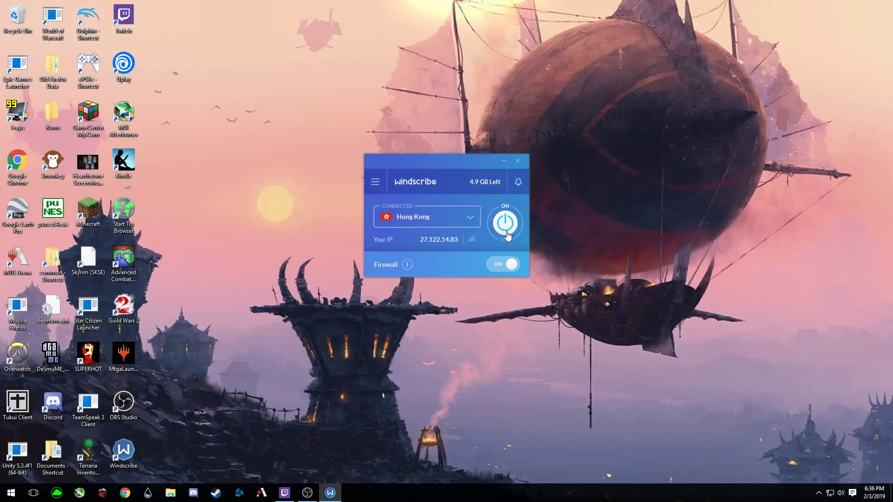
# Switch the Windscribe connection from Hong Kong to Best Location.
pyautogui.click(445, 224)
pyautogui.scroll(-5, 470, 335)
pyautogui.scroll(10, 470, 360)
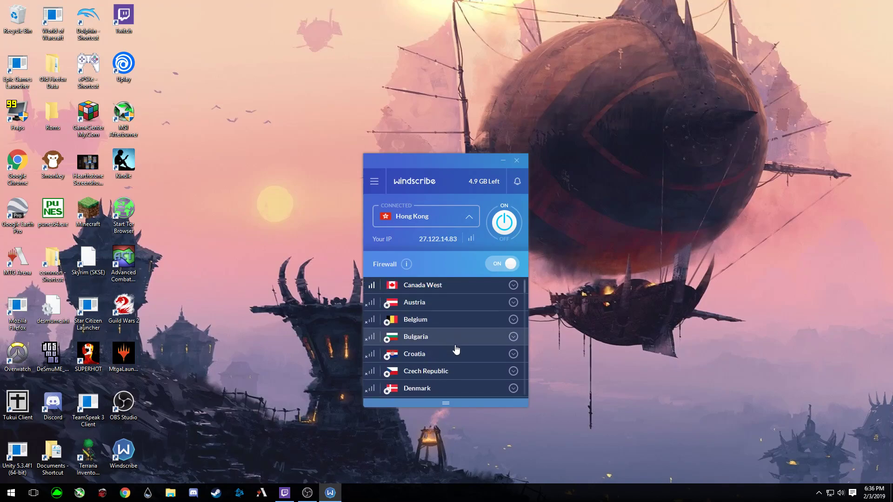
pyautogui.click(426, 287)
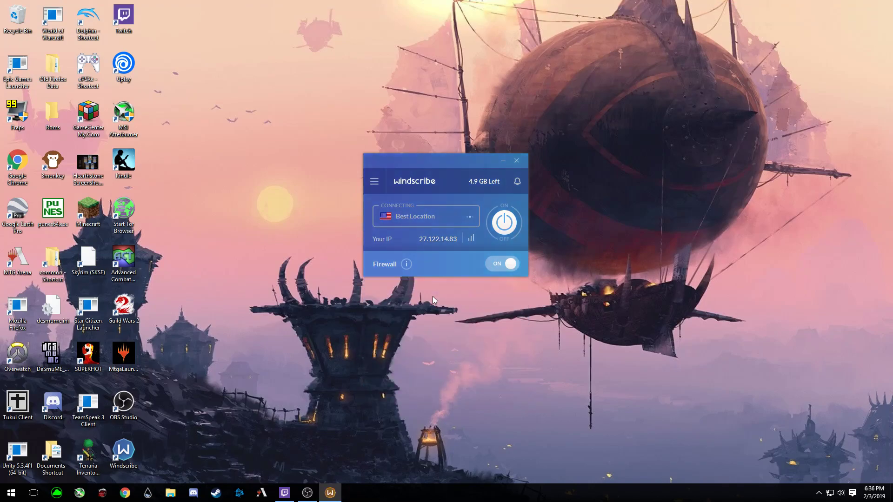
# Dismiss the Windscribe connecting notification and launch Google Chrome on a new tab.
pyautogui.moveTo(307, 493)
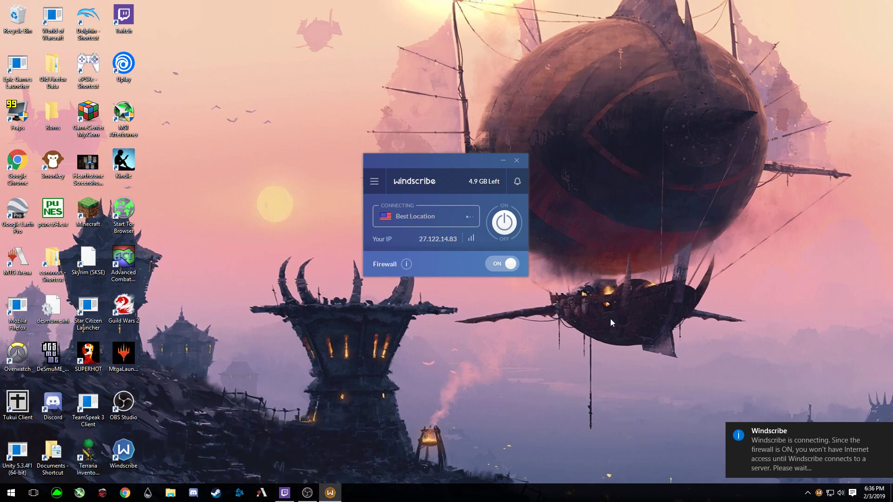
pyautogui.click(882, 431)
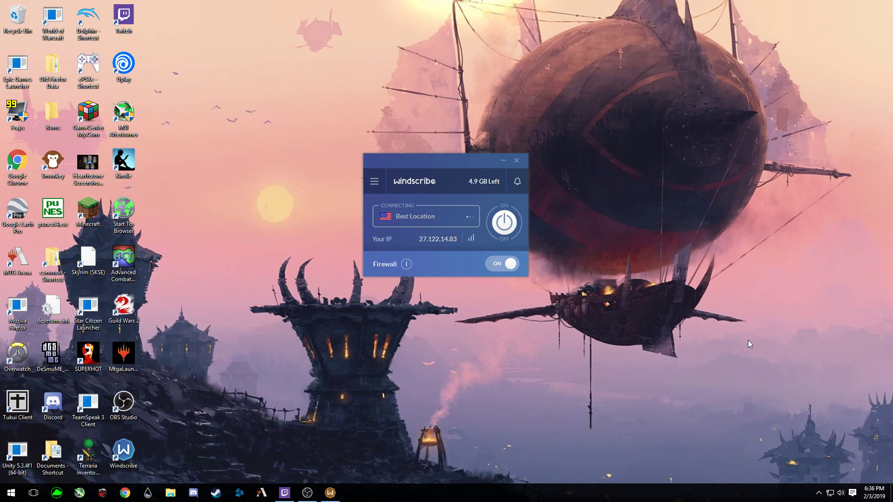
pyautogui.click(125, 493)
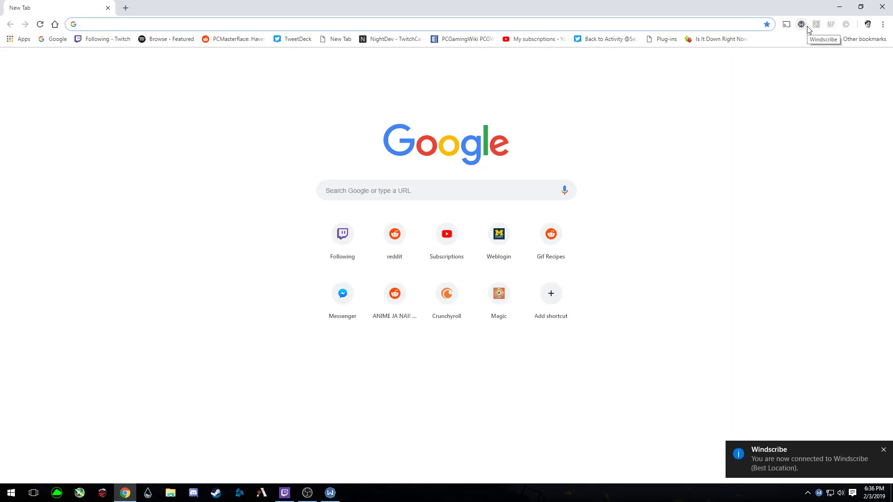
# Open the Windscribe Chrome extension popup, showing the desktop connection to US East.
pyautogui.click(804, 25)
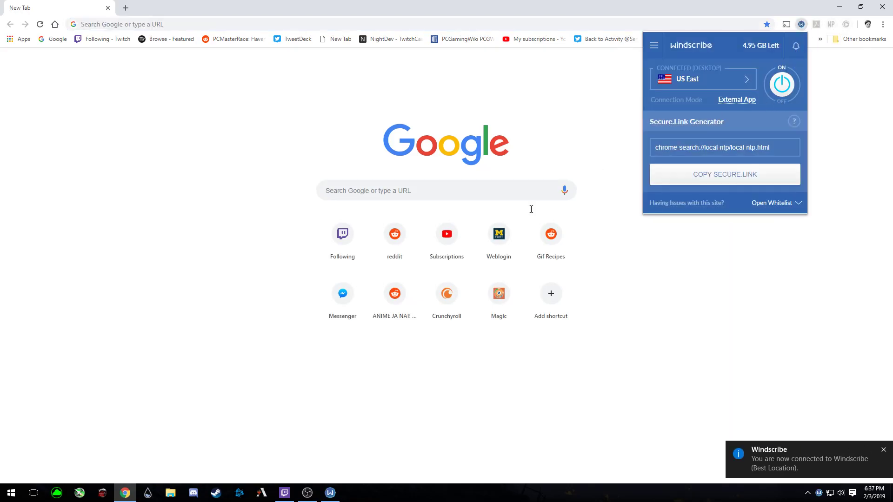